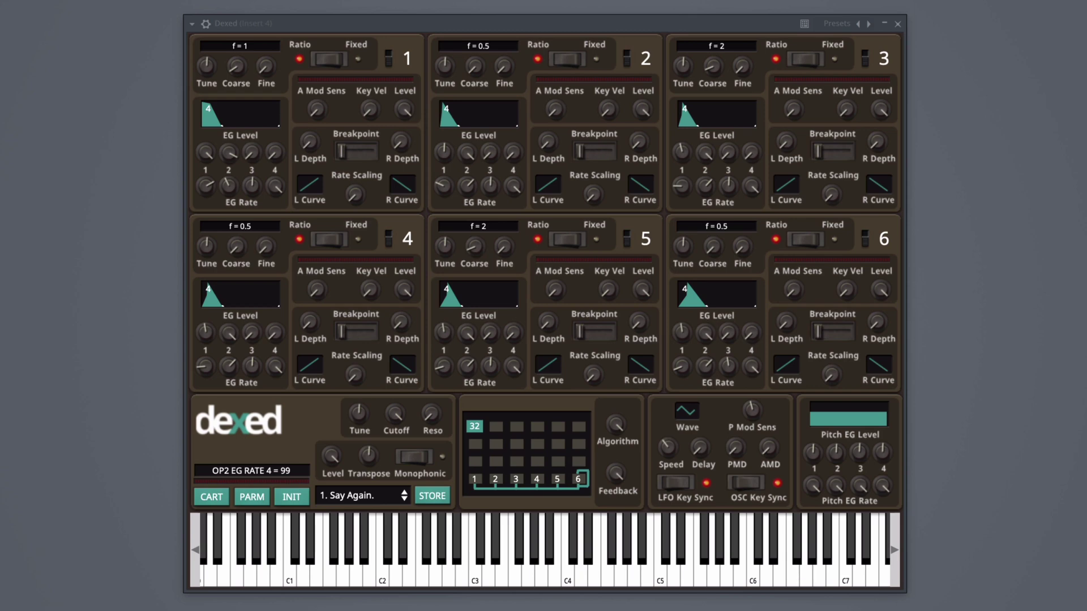
# Advance through the loaded cartridge's programs from the first one to 7. SloSwl //Y
pyautogui.click(382, 497)
pyautogui.click(381, 496)
pyautogui.click(376, 498)
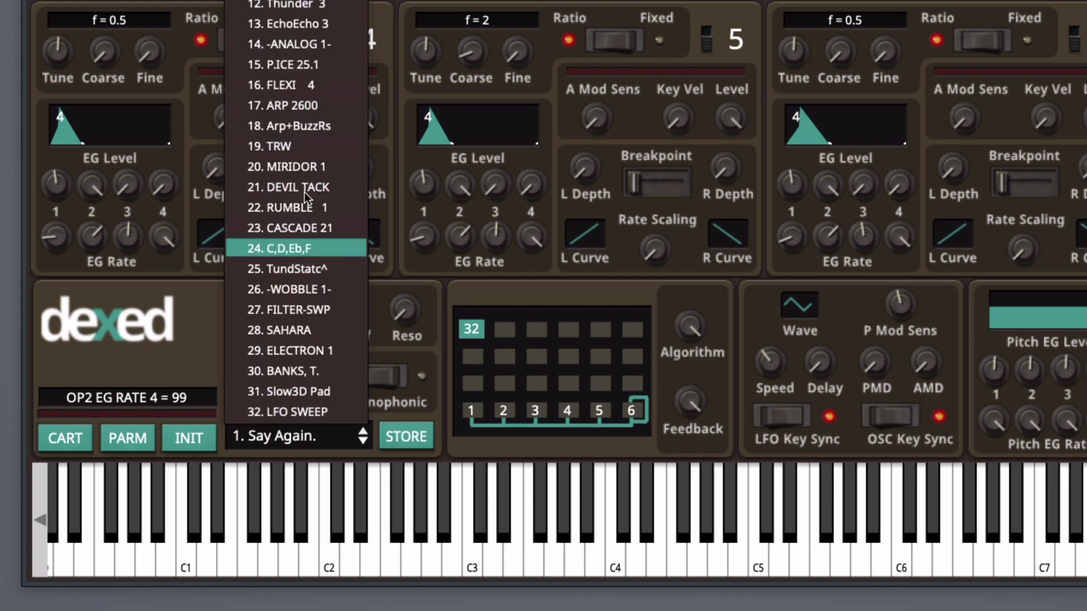
pyautogui.click(363, 438)
pyautogui.click(363, 439)
pyautogui.click(362, 438)
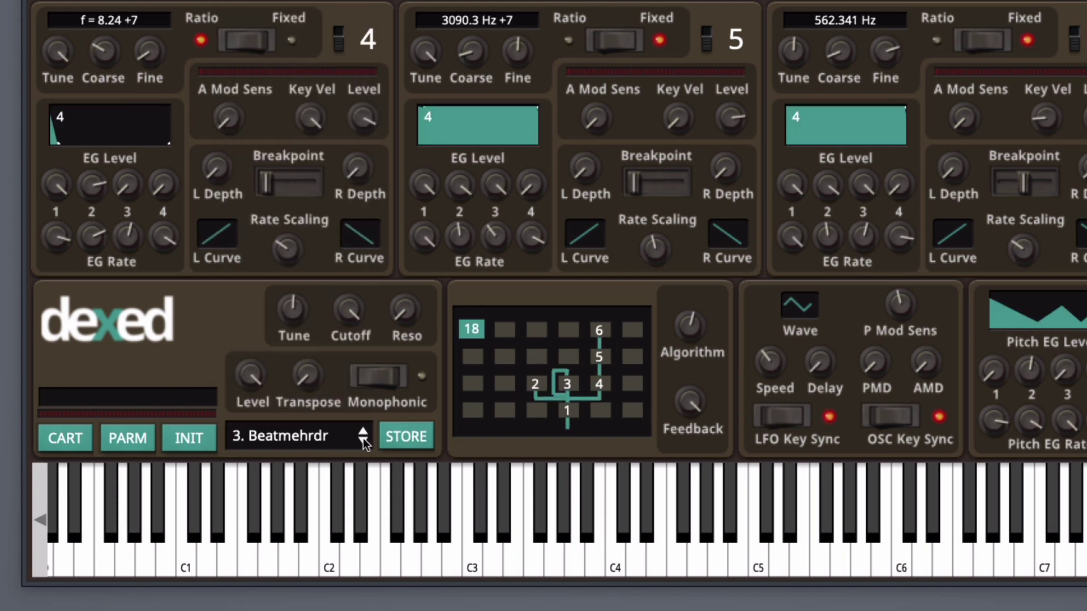
pyautogui.click(363, 438)
pyautogui.click(363, 438)
pyautogui.click(362, 438)
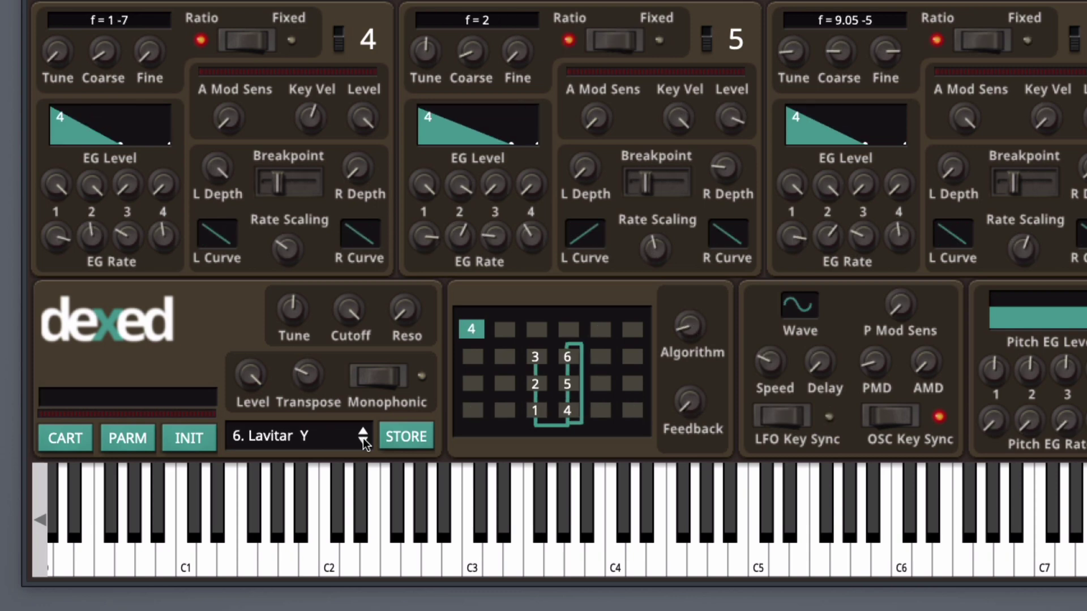
pyautogui.click(362, 438)
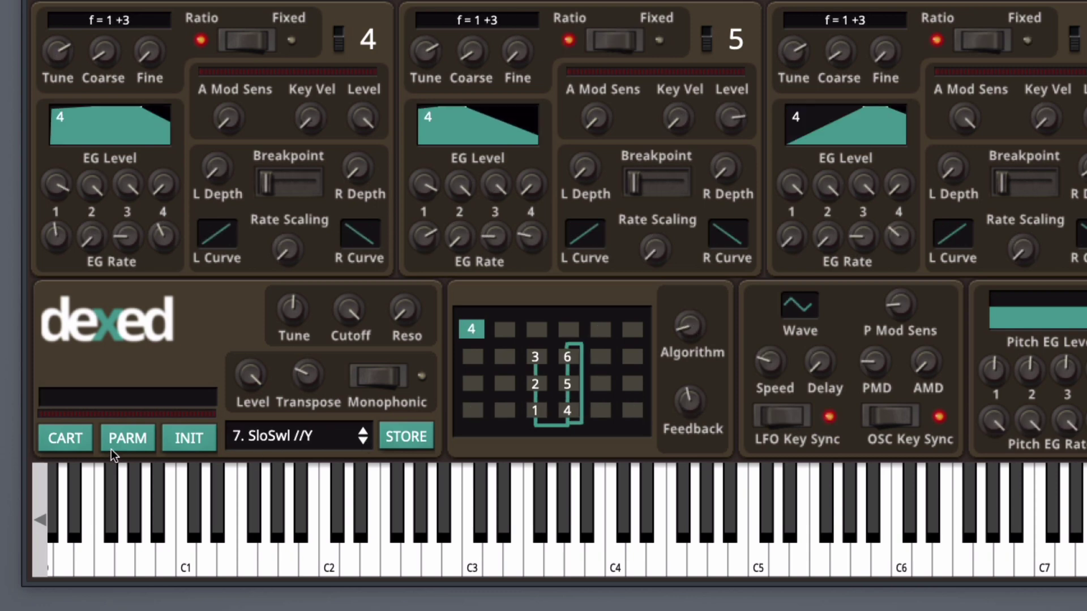
# Open SynprezFM_01.syx from the SynprezFM cartridge folder and preview its F.CHORUS 1 and Dbl Fantay programs
pyautogui.click(63, 439)
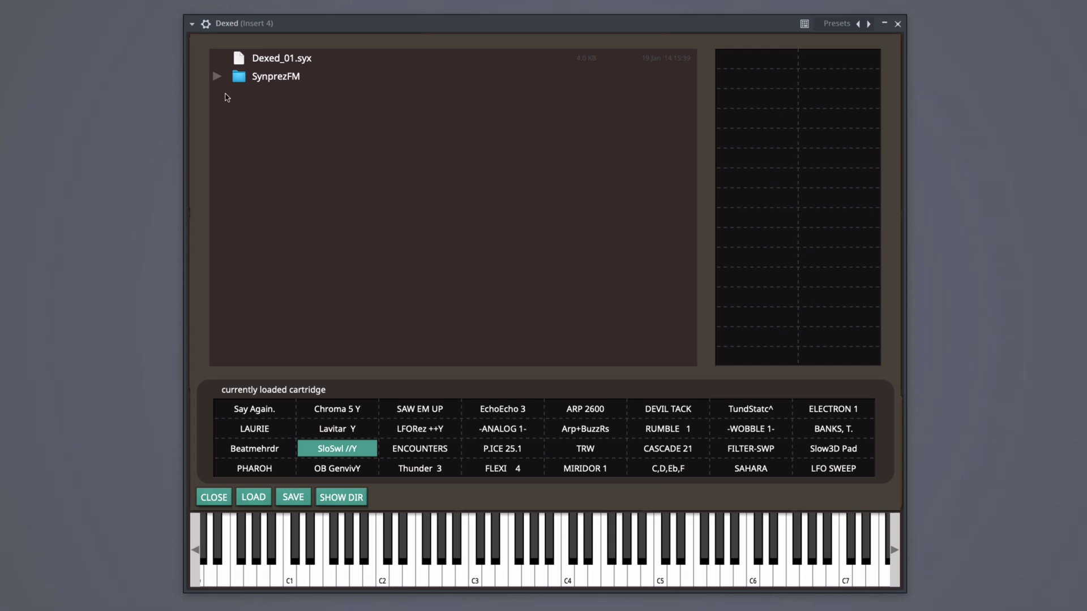
pyautogui.click(217, 77)
pyautogui.click(331, 94)
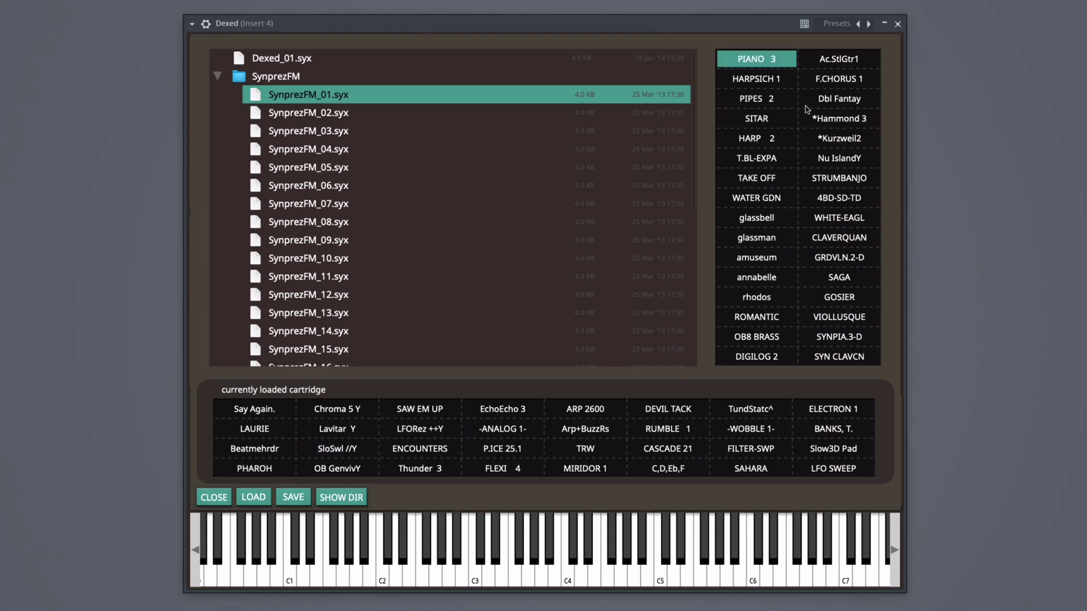
pyautogui.click(826, 84)
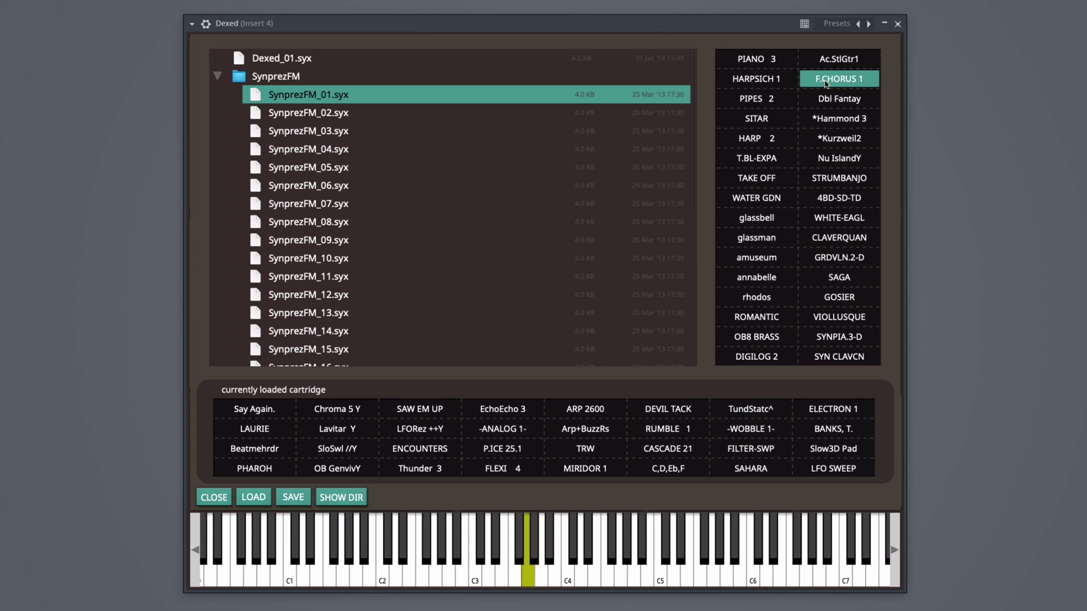
pyautogui.click(827, 104)
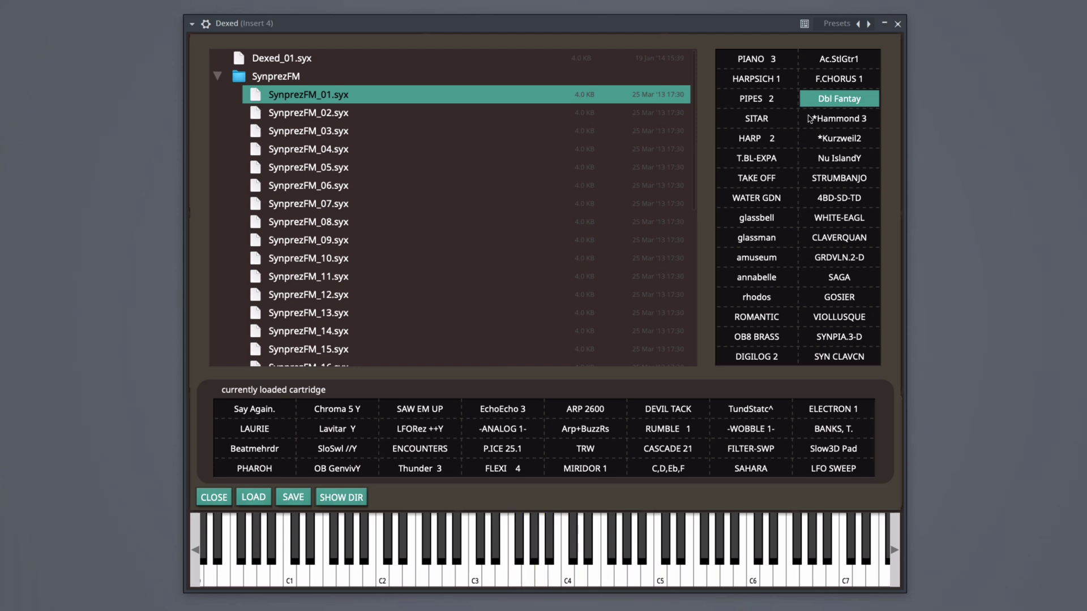
# Examine the program lists of further SynprezFM cartridges, including SynprezFM_03.syx and SynprezFM_10.syx
pyautogui.click(328, 134)
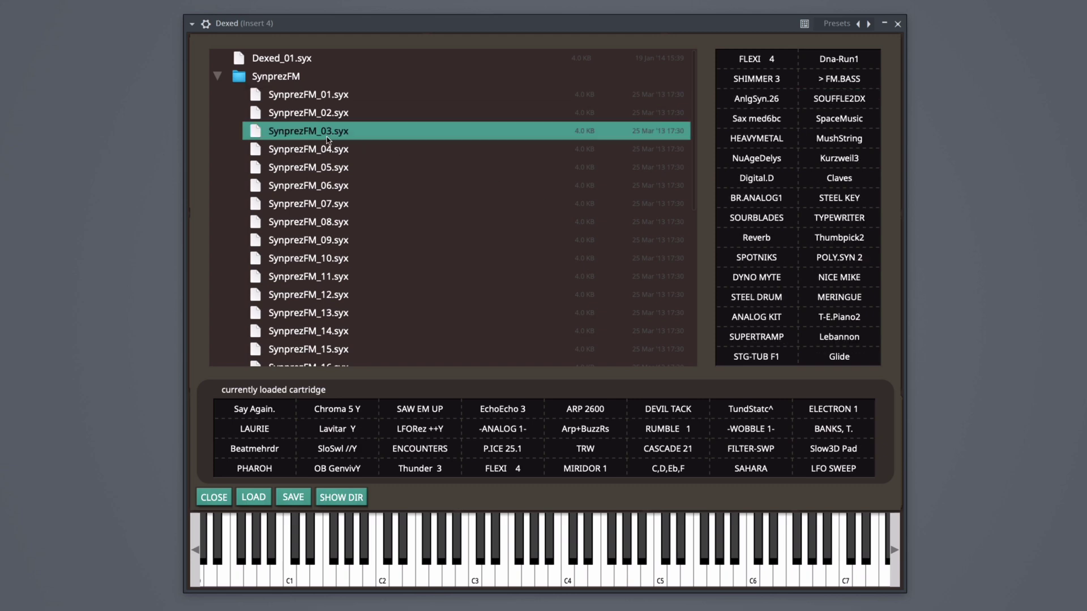
pyautogui.click(306, 210)
pyautogui.scroll(-1, 307, 218)
pyautogui.click(313, 249)
pyautogui.scroll(-3, 313, 254)
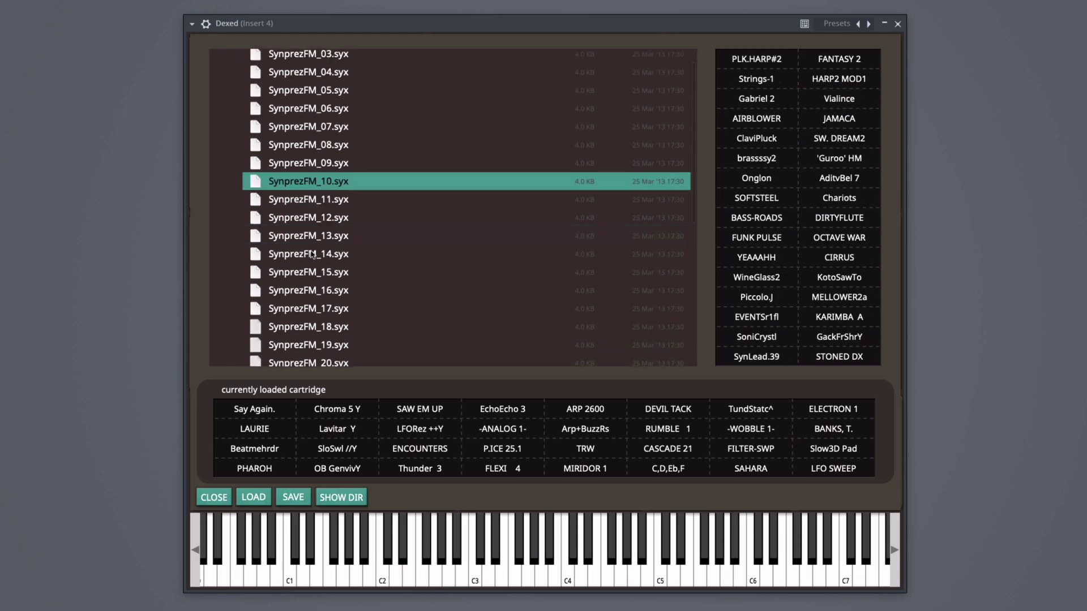
# Load SynprezFM_32.syx, the last cartridge in the folder, as the current cartridge and close the cartridge browser
pyautogui.click(313, 281)
pyautogui.press('End')
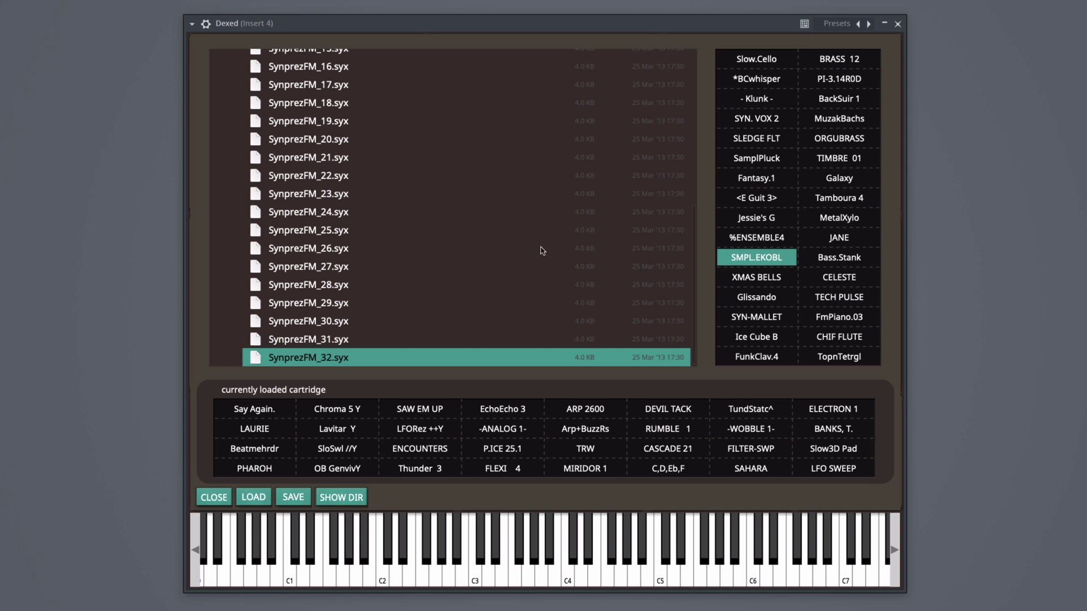
pyautogui.doubleClick(295, 359)
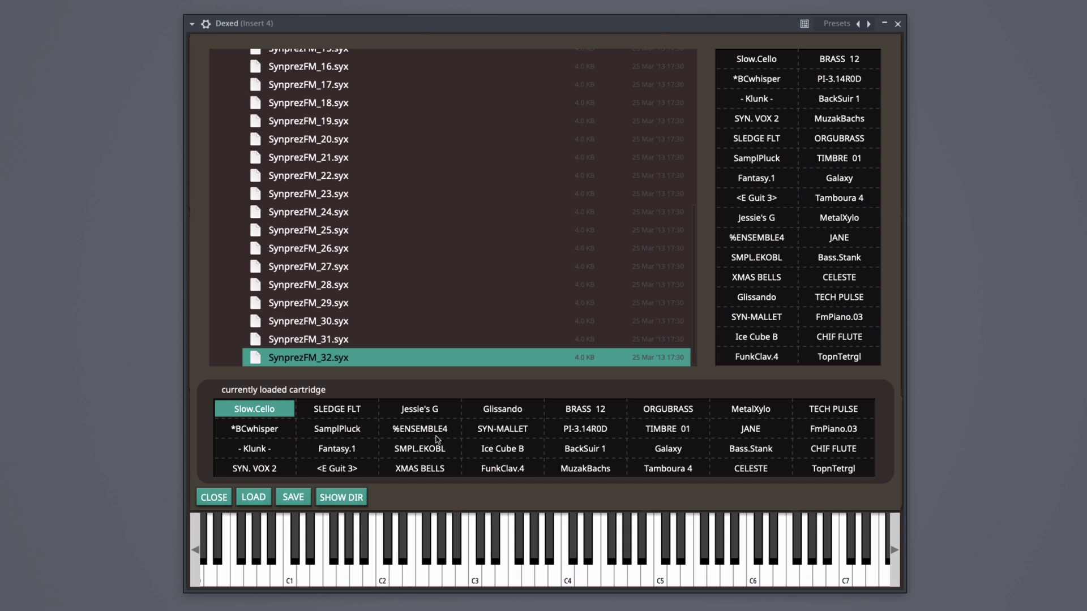
pyautogui.click(214, 498)
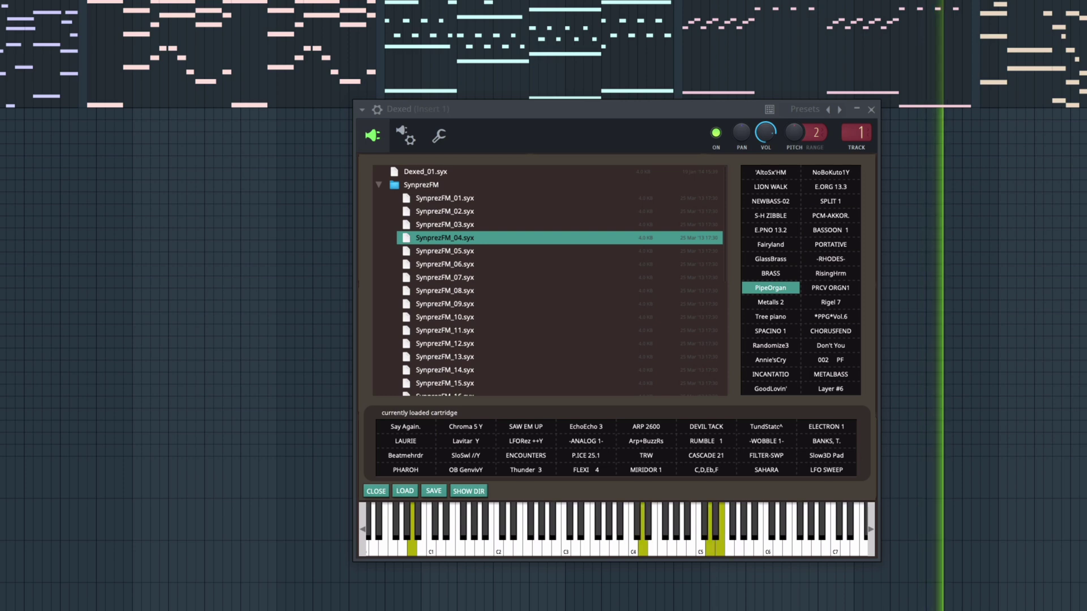
pyautogui.click(830, 302)
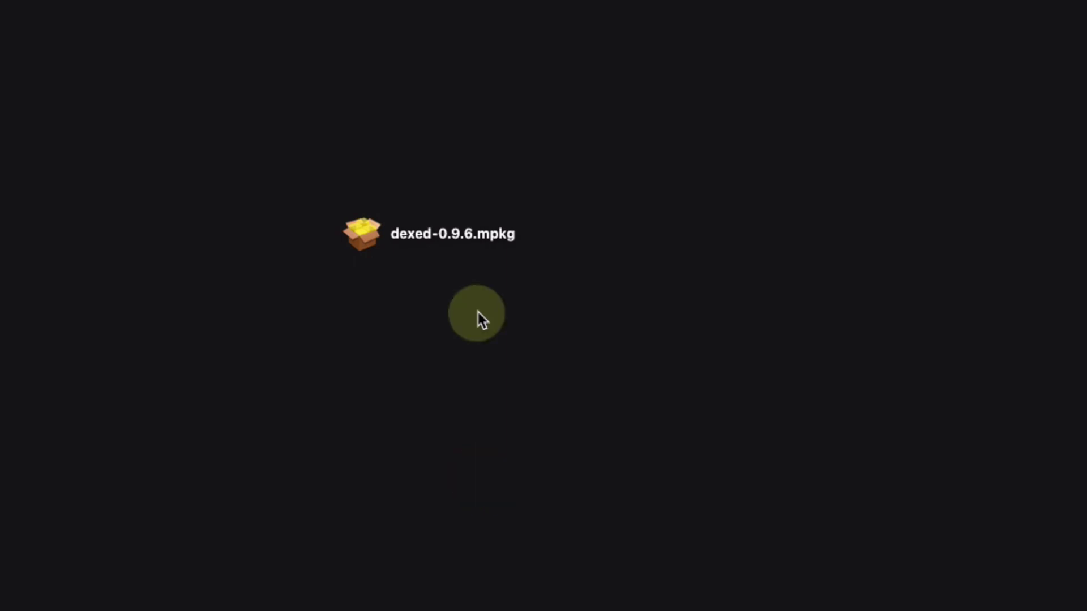
# Try to open the dexed-0.9.6.mpkg installer package directly and dismiss the macOS security alert
pyautogui.doubleClick(490, 238)
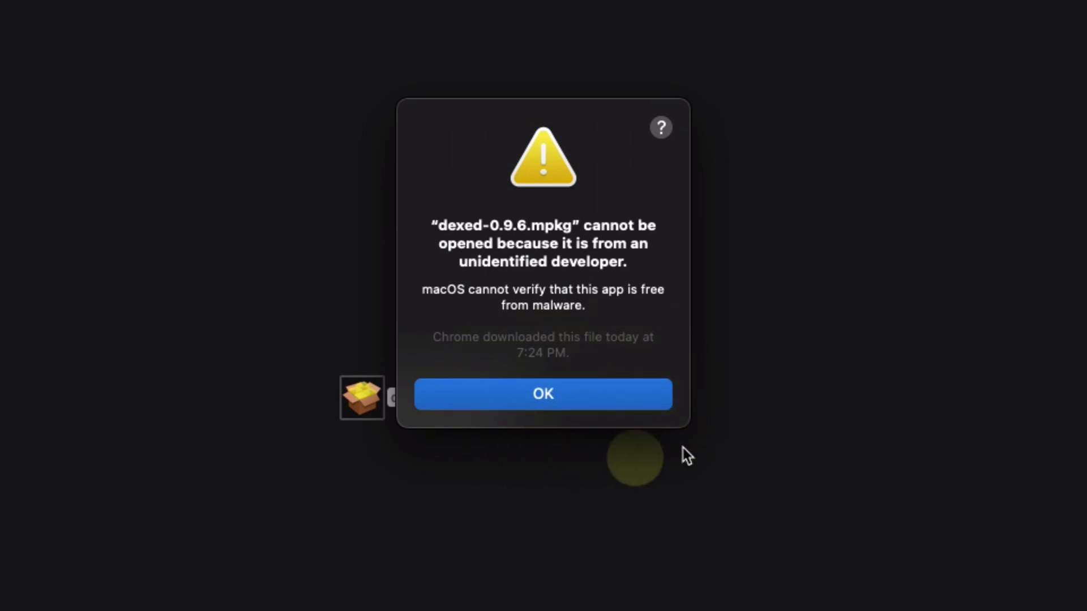
pyautogui.click(589, 401)
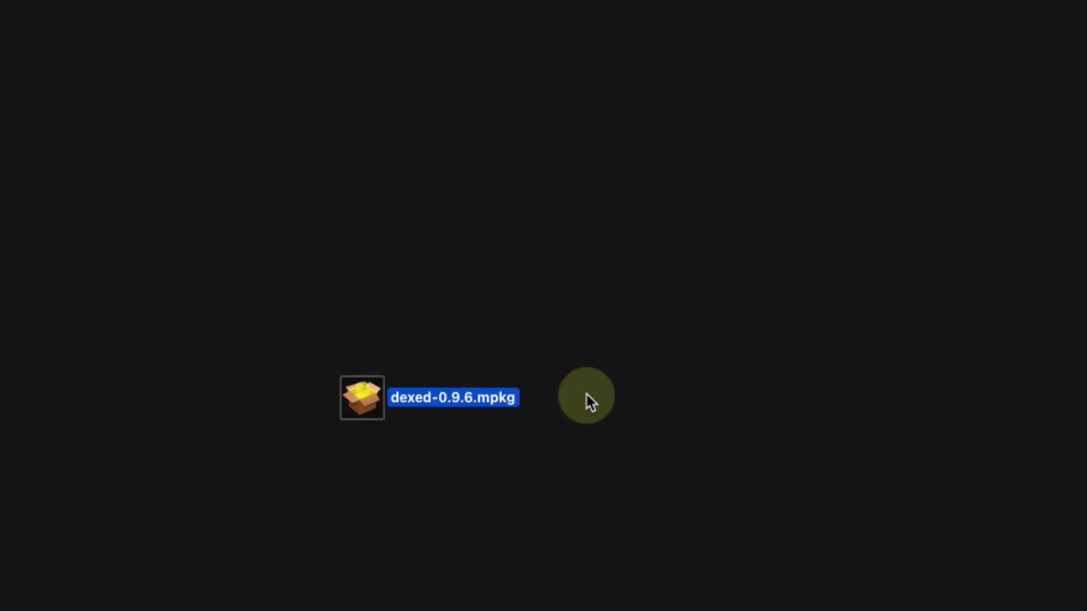
pyautogui.click(480, 482)
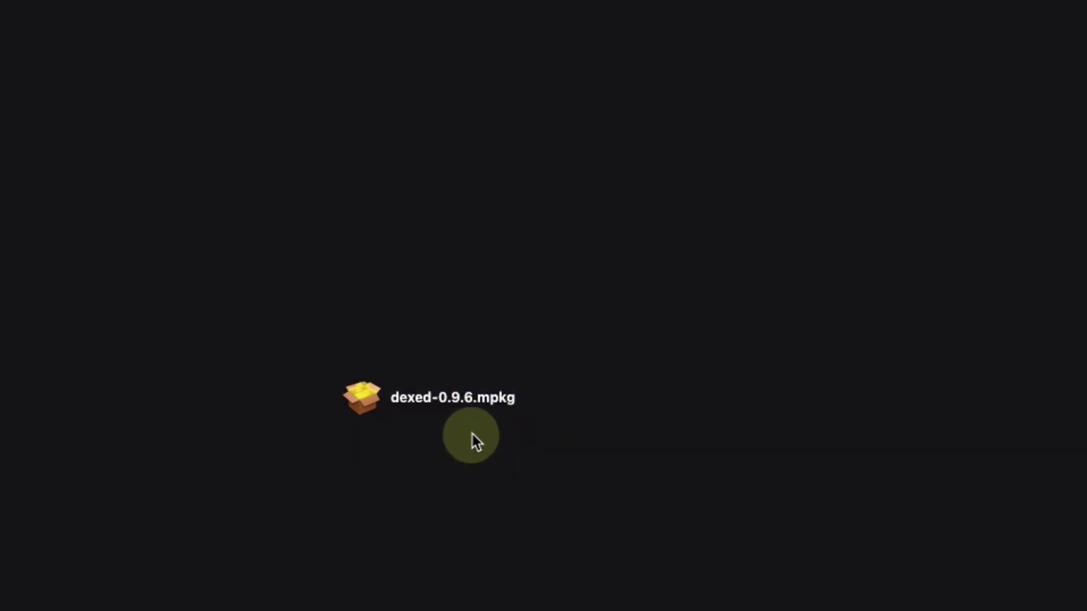
# Open the dexed-0.9.6.mpkg installer package with an explicit Open command and allow macOS to run it
pyautogui.rightClick(474, 400)
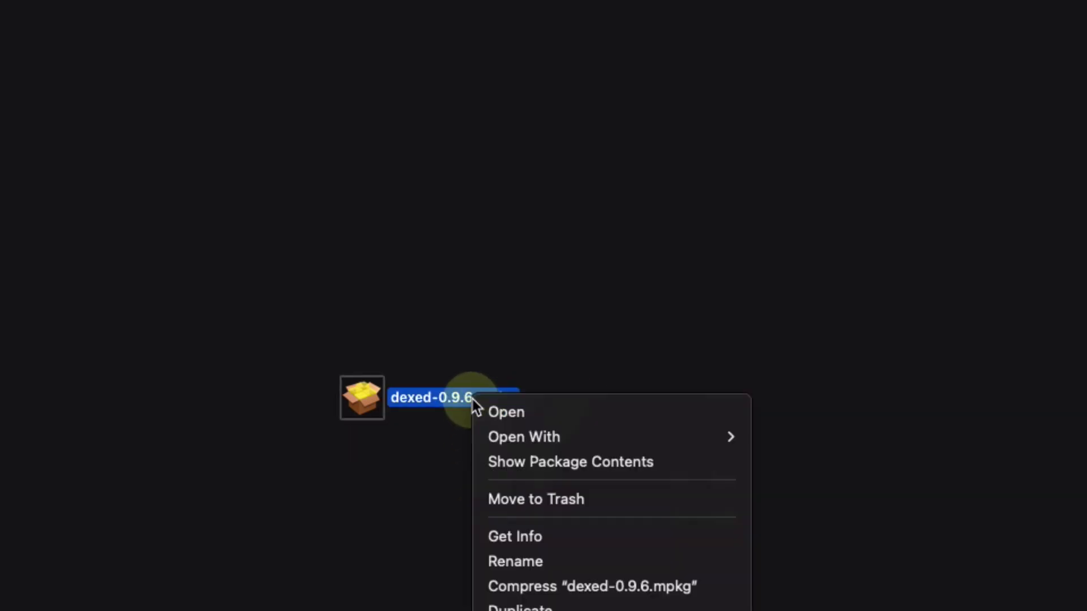
pyautogui.click(492, 419)
pyautogui.click(482, 446)
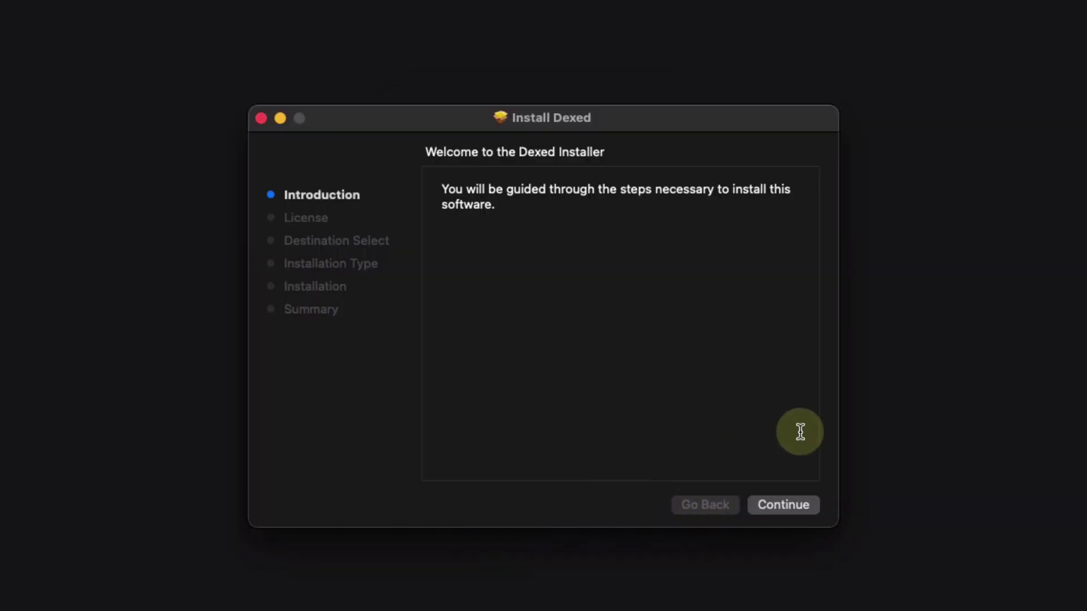
# Pass the Dexed installer's introduction and agree to the GNU General Public License terms
pyautogui.click(787, 506)
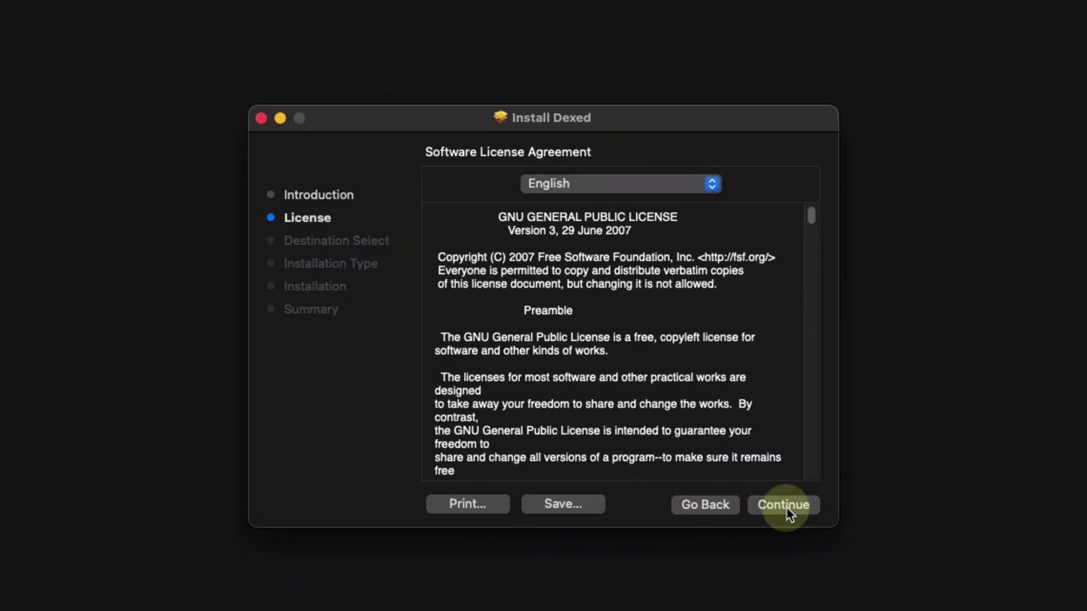
pyautogui.click(788, 507)
pyautogui.click(733, 371)
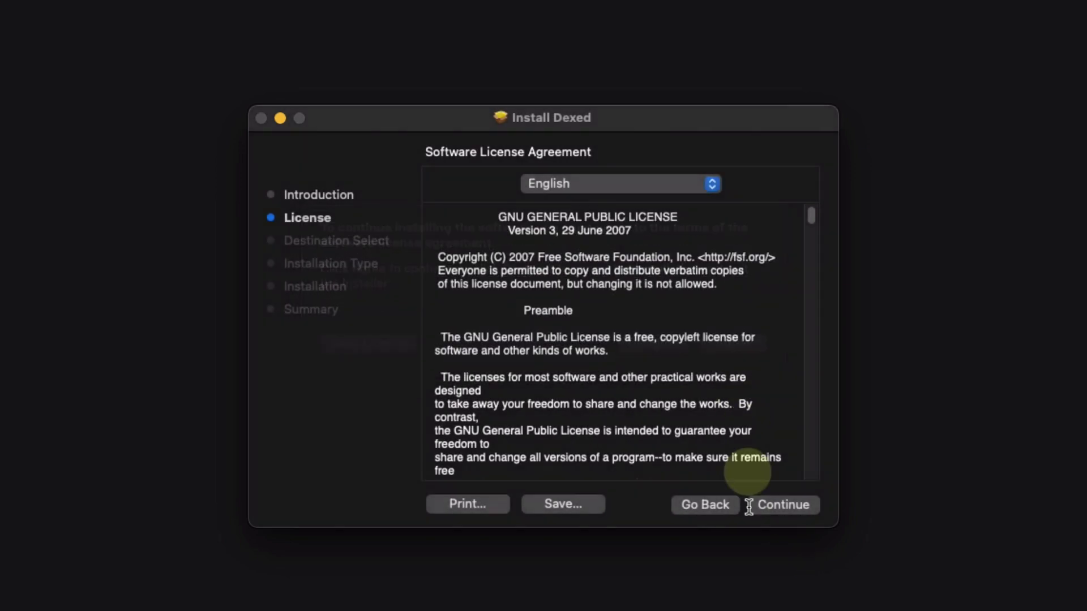
pyautogui.click(769, 511)
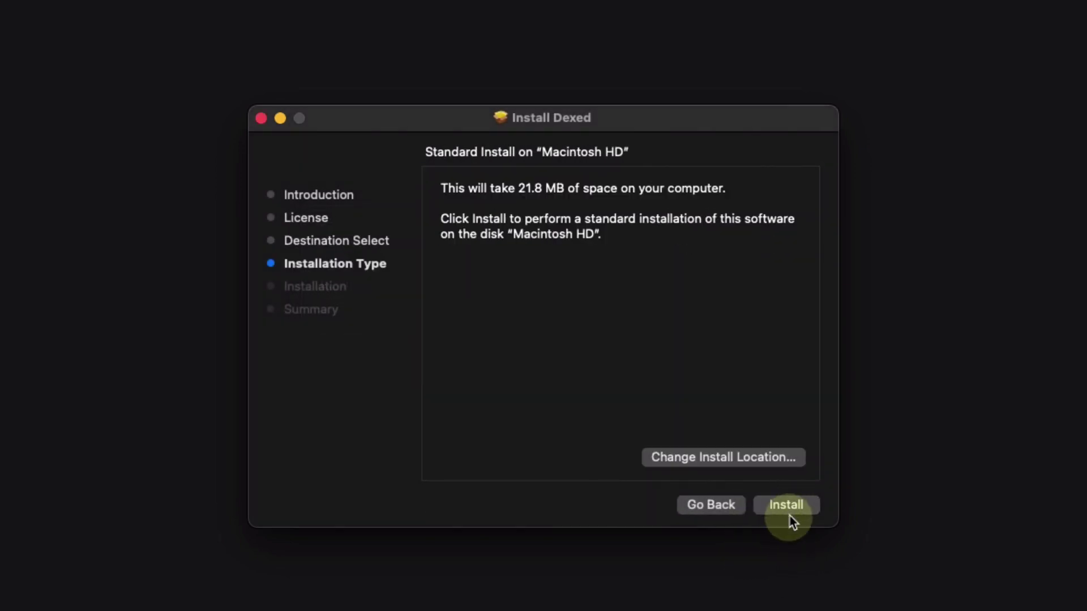
# Run the standard Dexed installation on Macintosh HD, authorise it with the account password, and close the installer
pyautogui.click(790, 512)
pyautogui.write('•')
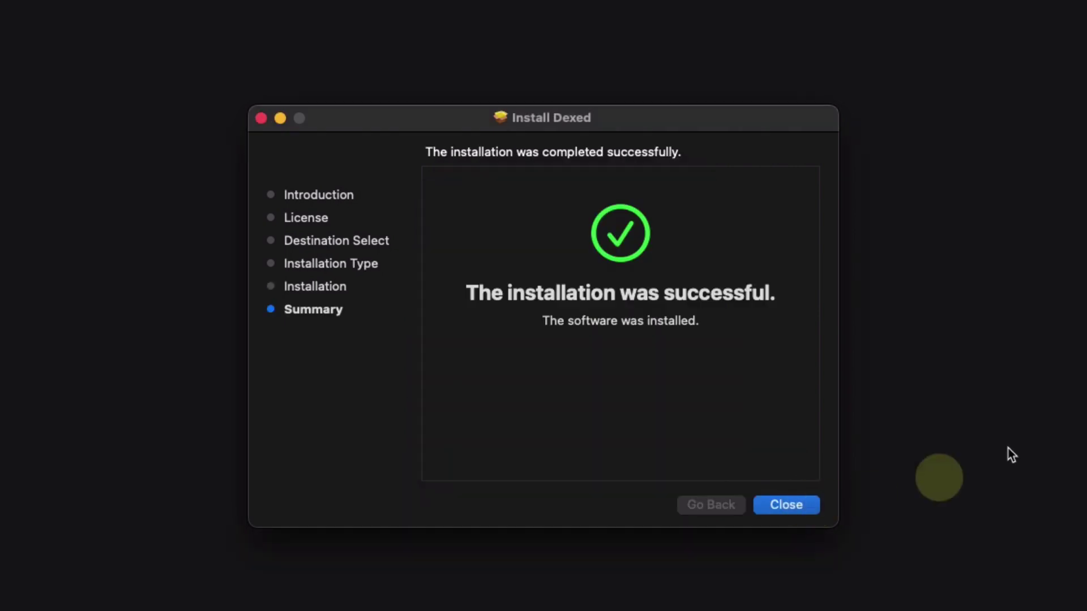
pyautogui.click(814, 509)
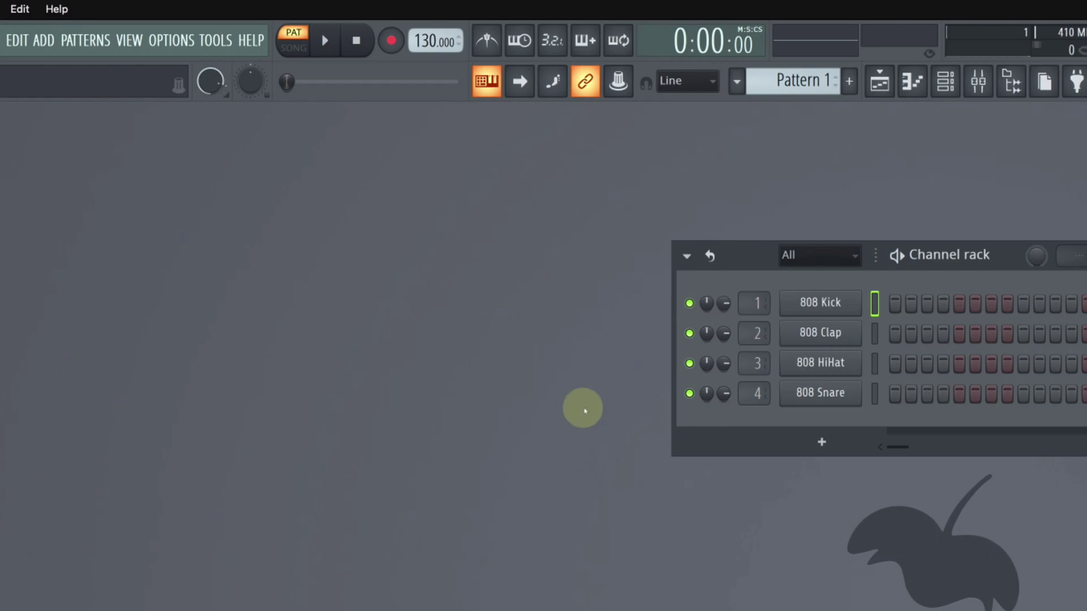
# Switch to FL Studio, open its Plugin Manager and scan for installed plugins
pyautogui.click(45, 40)
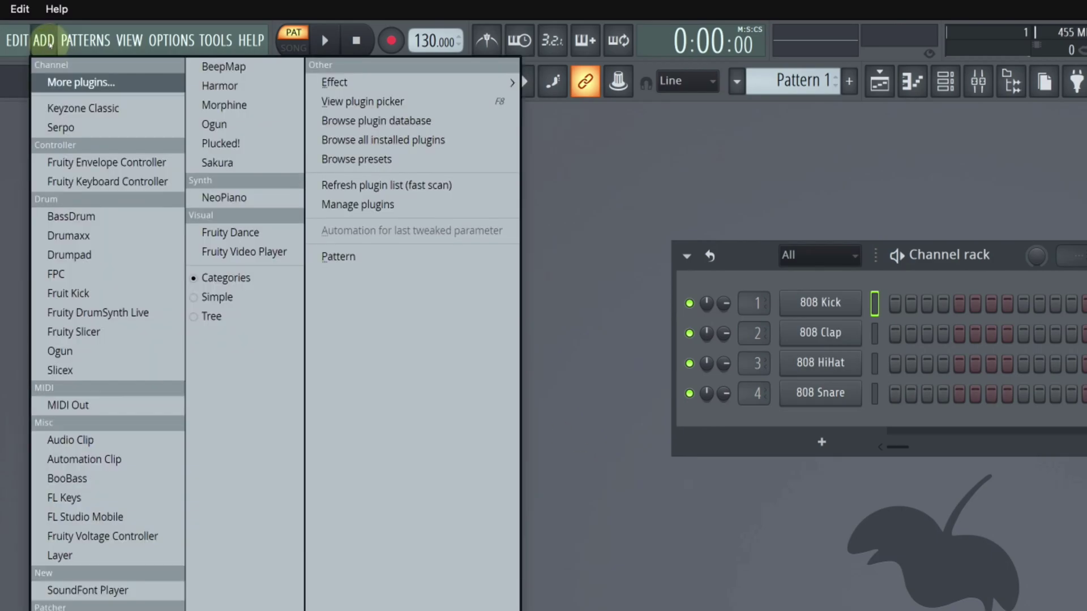
pyautogui.click(446, 207)
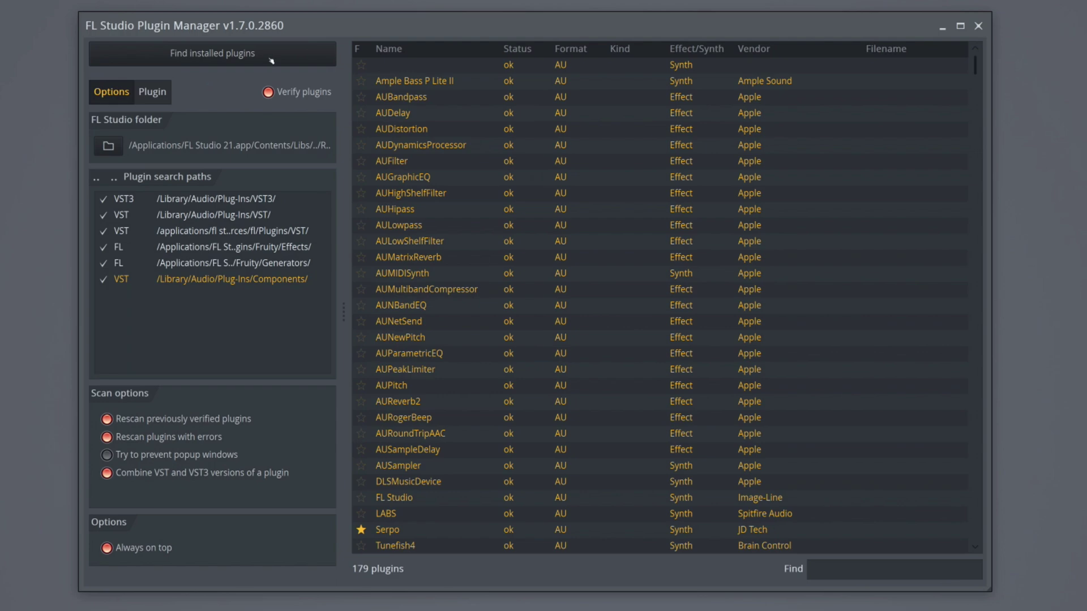
pyautogui.click(272, 60)
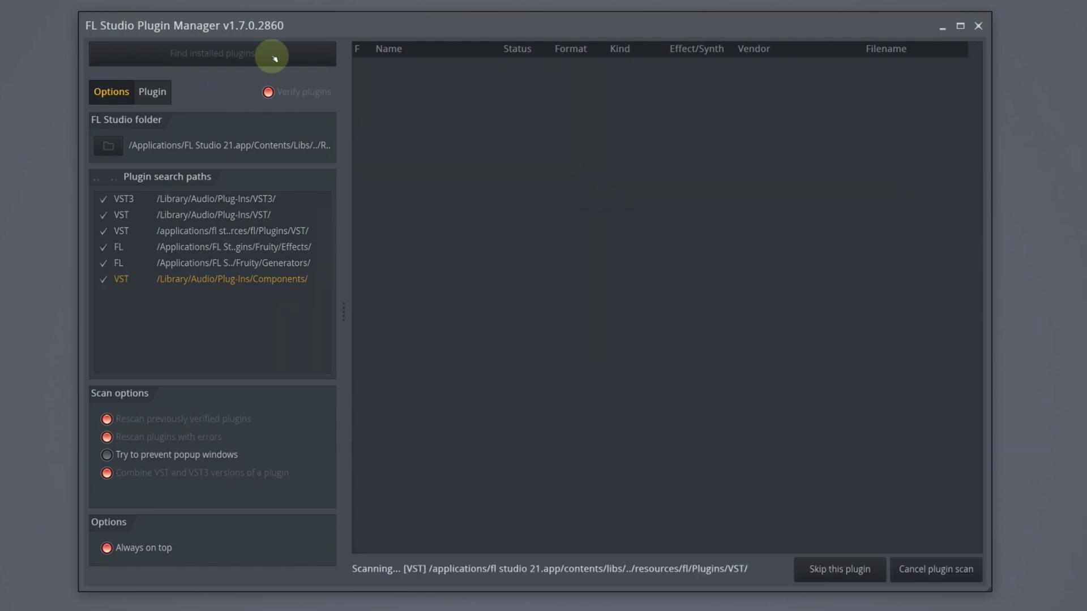
# Search the plugin list for "dexed", mark the Dexed synth as a favourite, and close the Plugin Manager
pyautogui.click(846, 576)
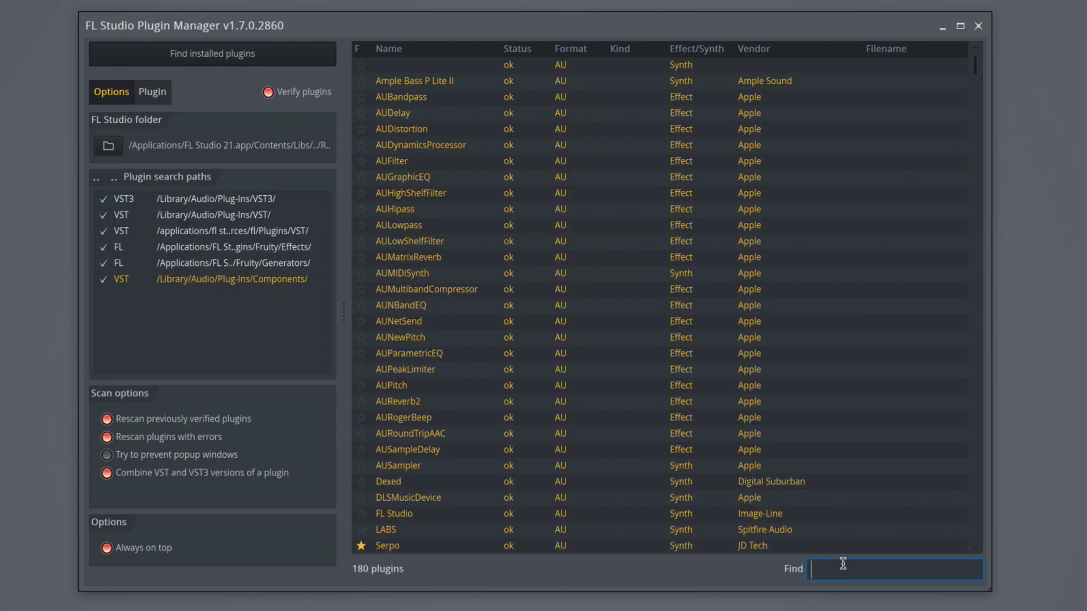
pyautogui.write('dexed')
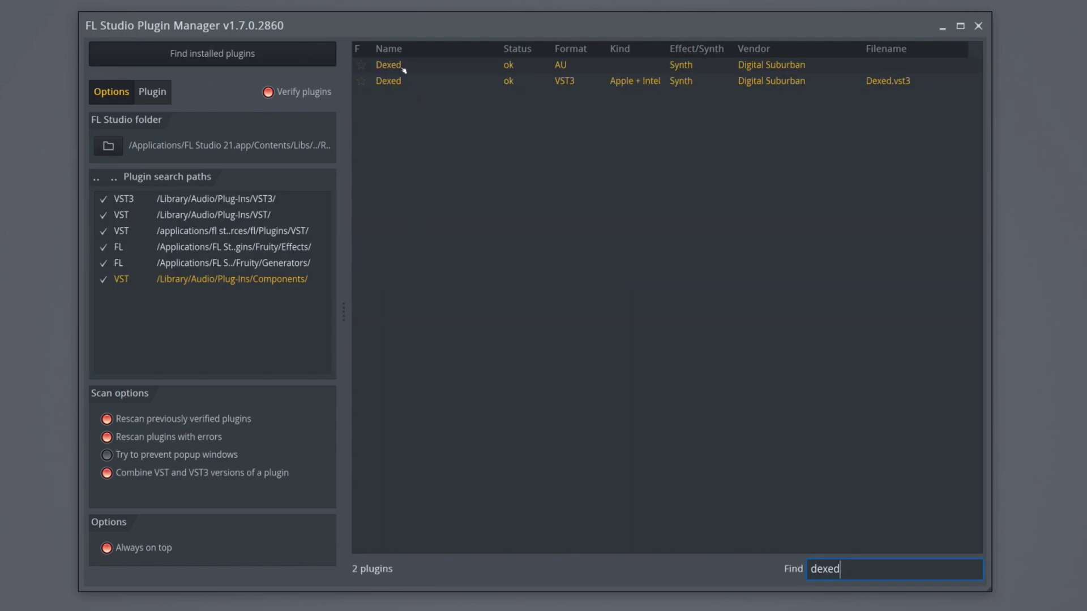
pyautogui.click(362, 65)
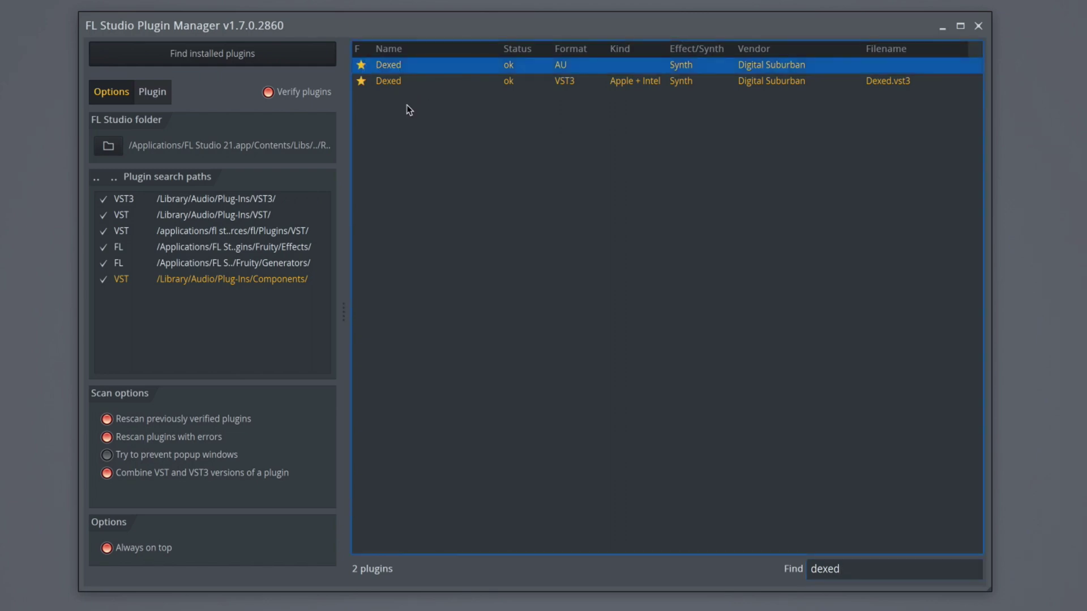
pyautogui.click(978, 26)
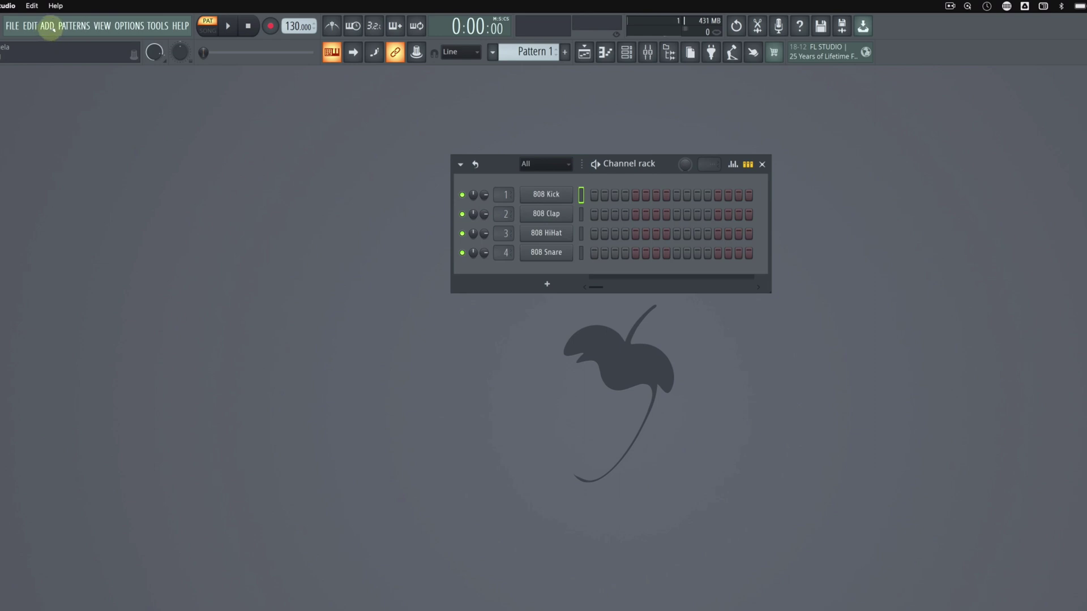
# Add Dexed as a new channel and play a few test notes on its on-screen keyboard
pyautogui.click(48, 26)
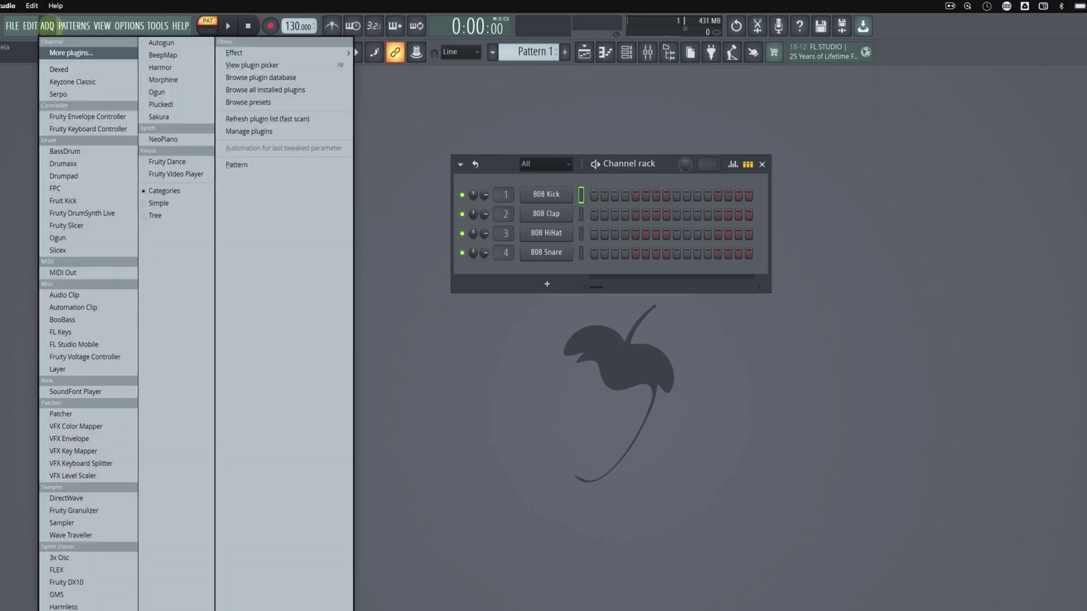
pyautogui.click(92, 69)
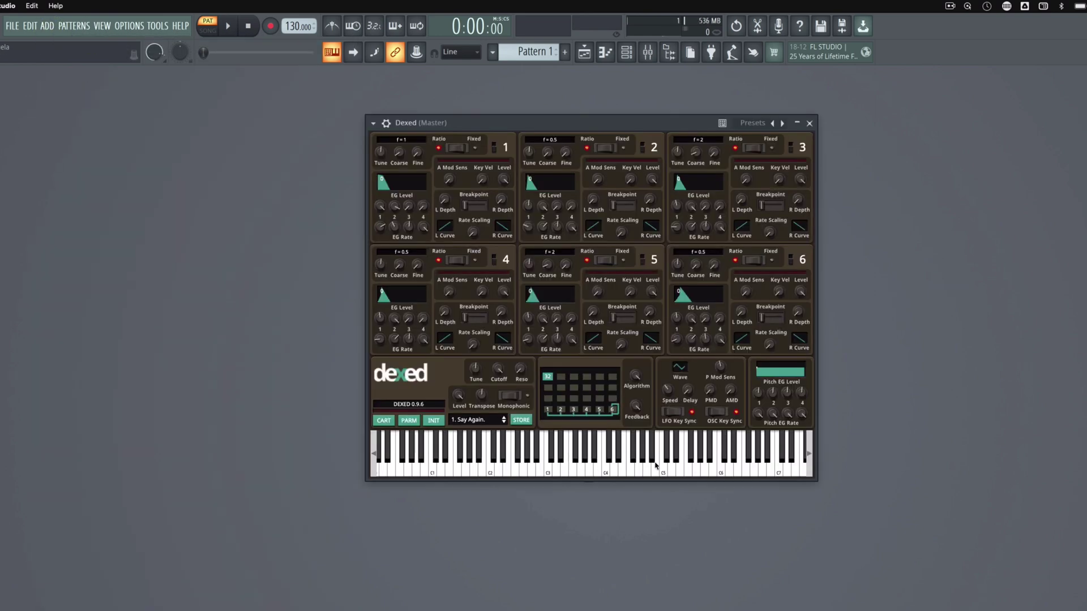
pyautogui.click(521, 469)
pyautogui.click(653, 459)
pyautogui.click(670, 462)
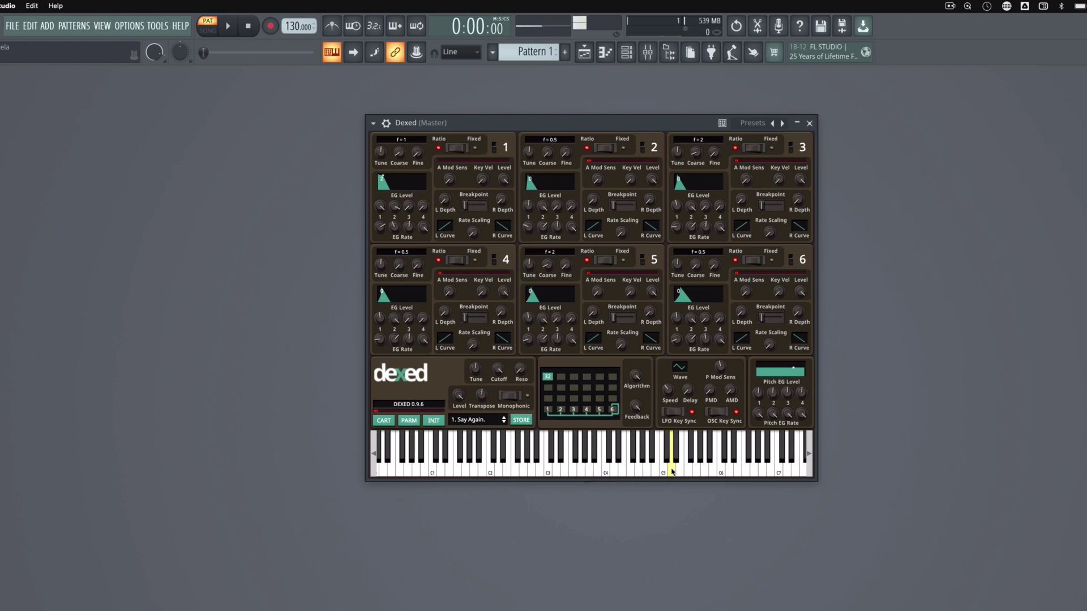